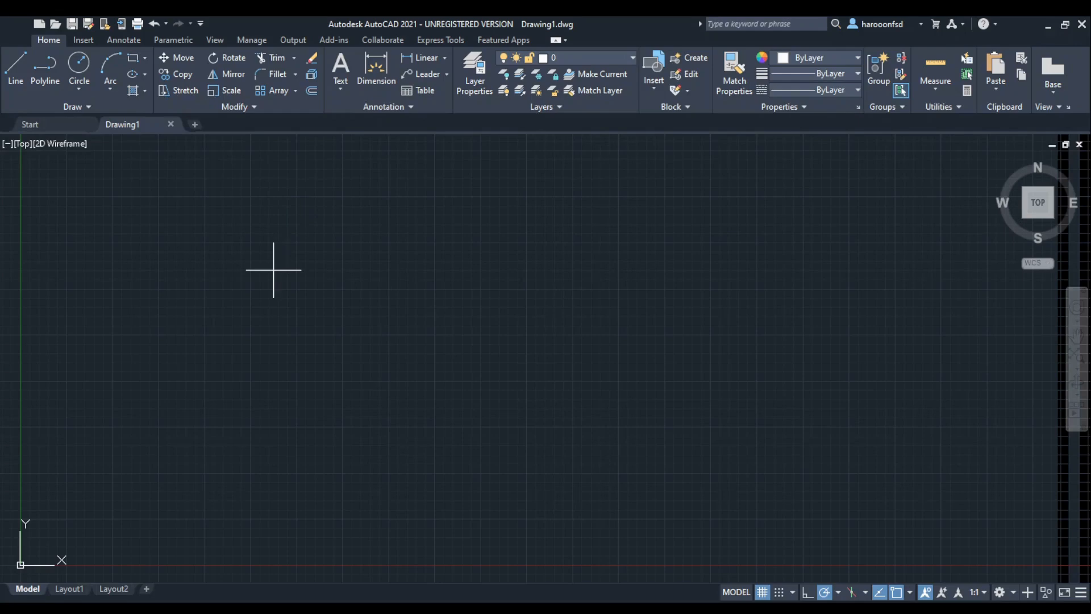
# Draw an open zigzag of nine connected line segments with the Line command, starting with a horizontal segment.
pyautogui.click(254, 292)
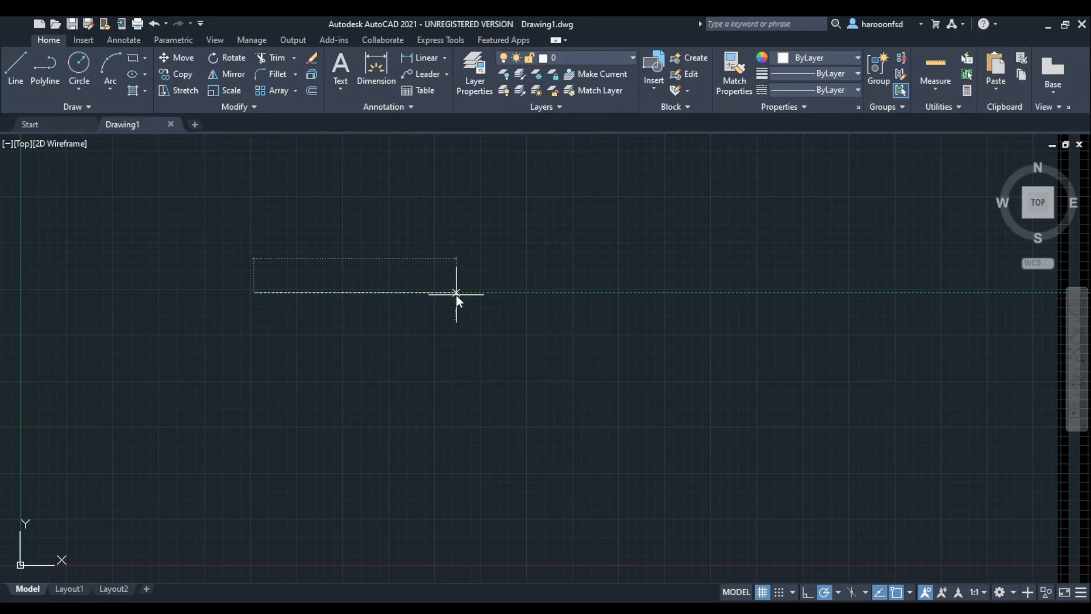
pyautogui.press('Return')
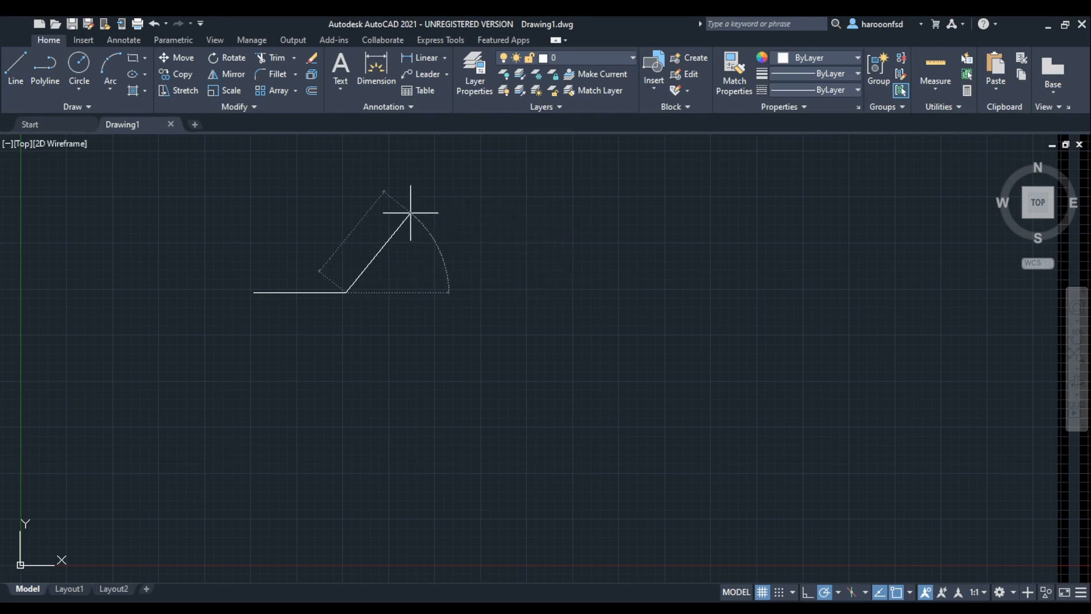
pyautogui.click(410, 213)
pyautogui.click(493, 232)
pyautogui.click(484, 311)
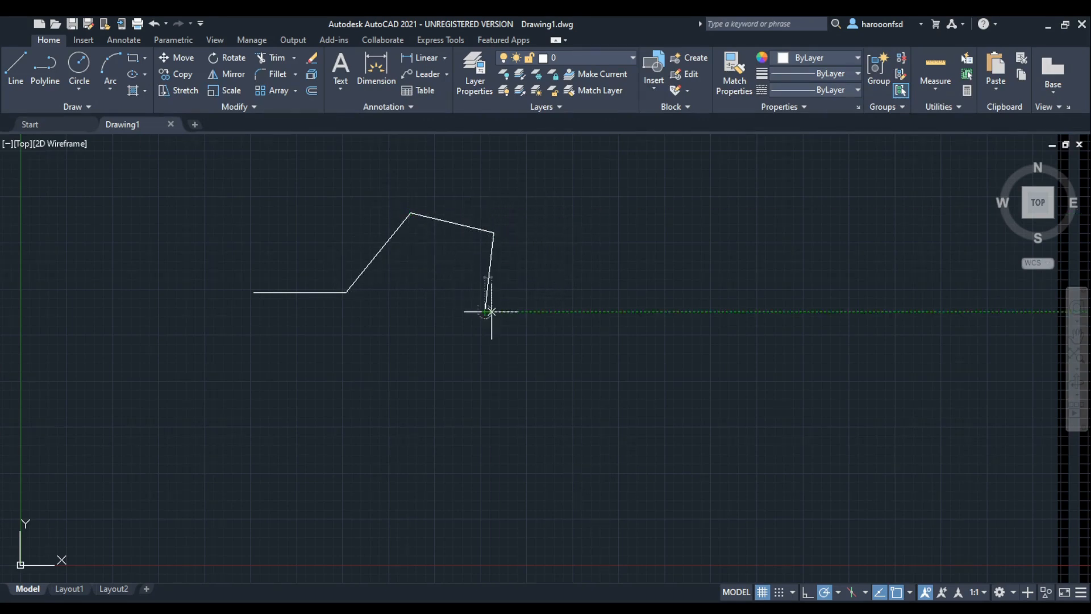
pyautogui.click(588, 238)
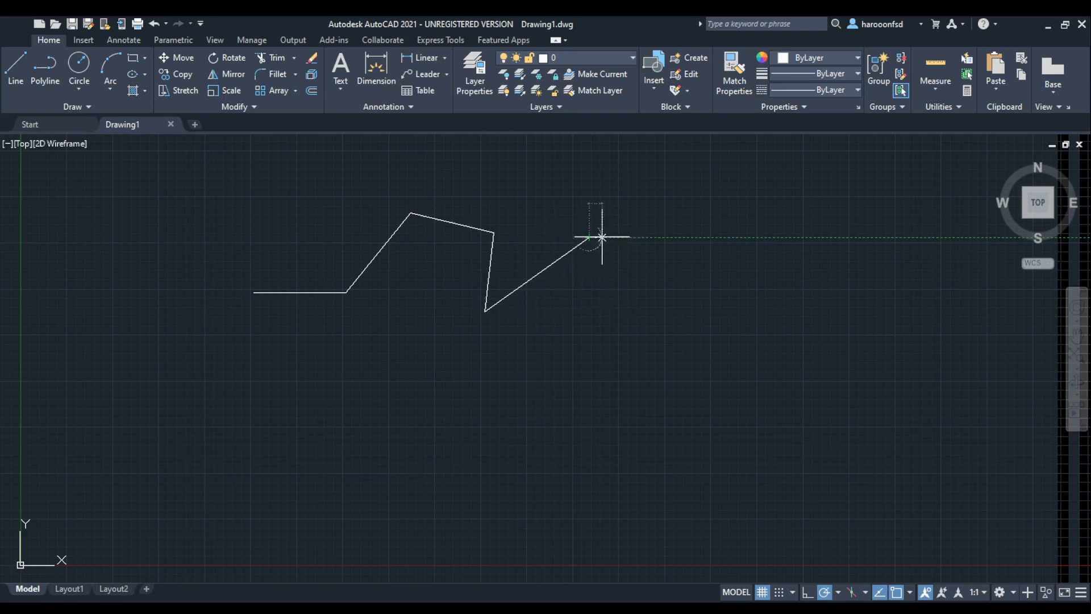
pyautogui.click(611, 276)
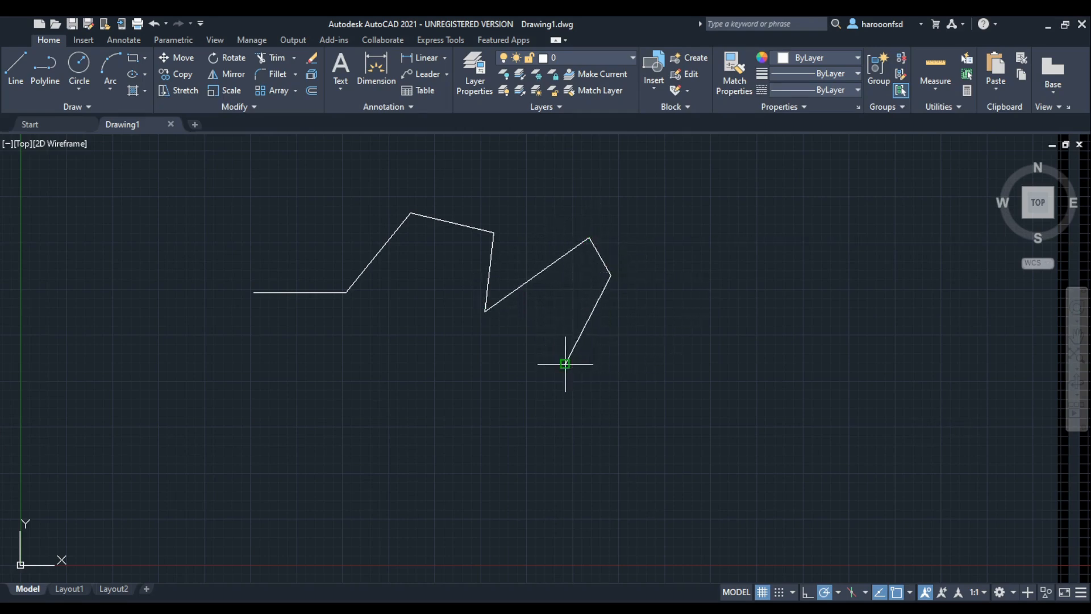
pyautogui.click(565, 364)
pyautogui.click(681, 351)
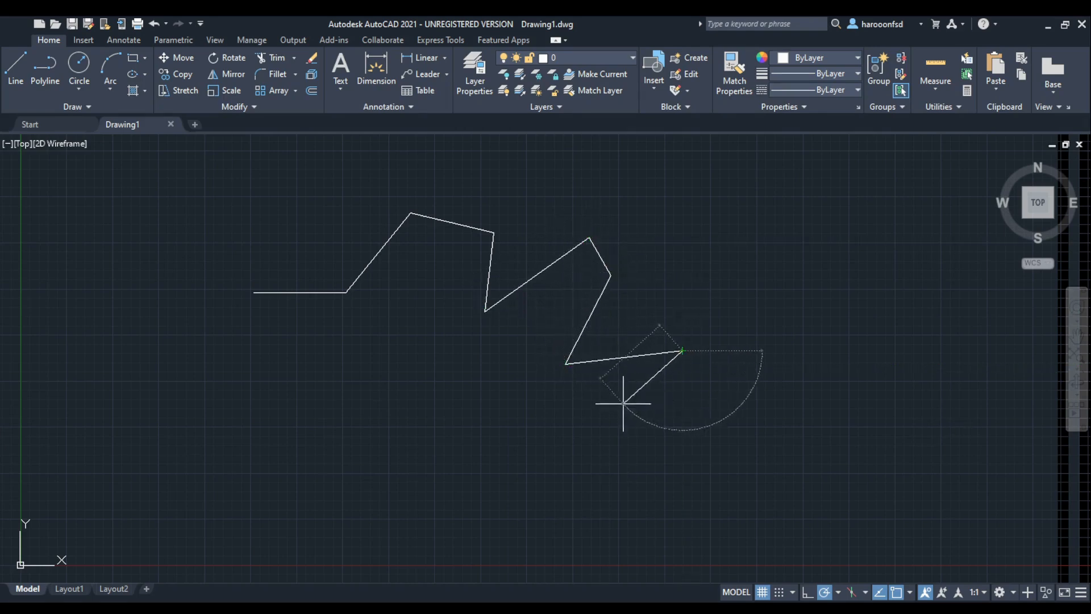
pyautogui.click(598, 405)
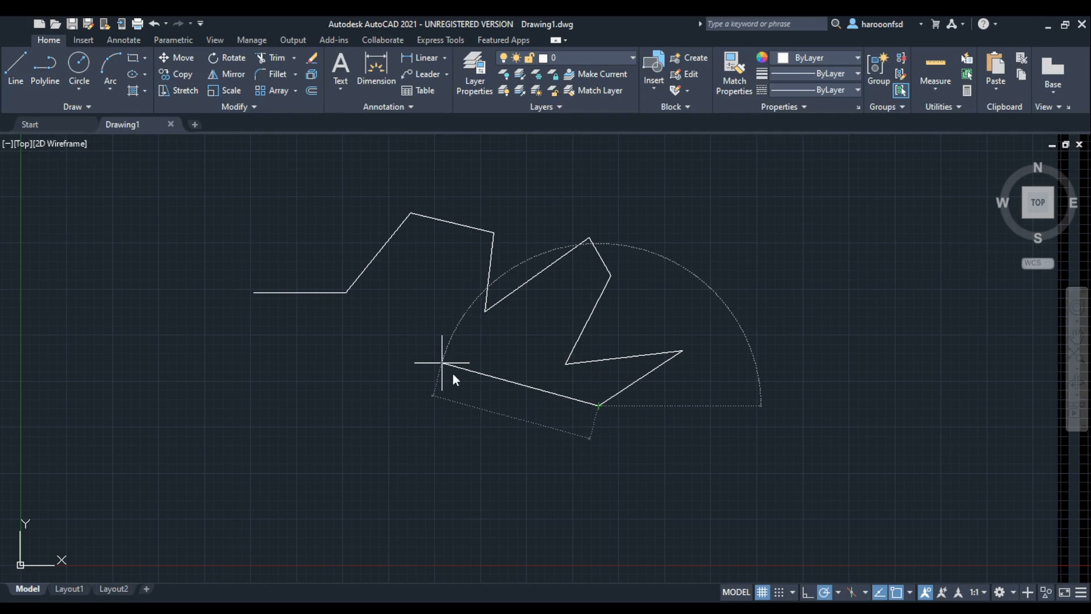
pyautogui.press('Escape')
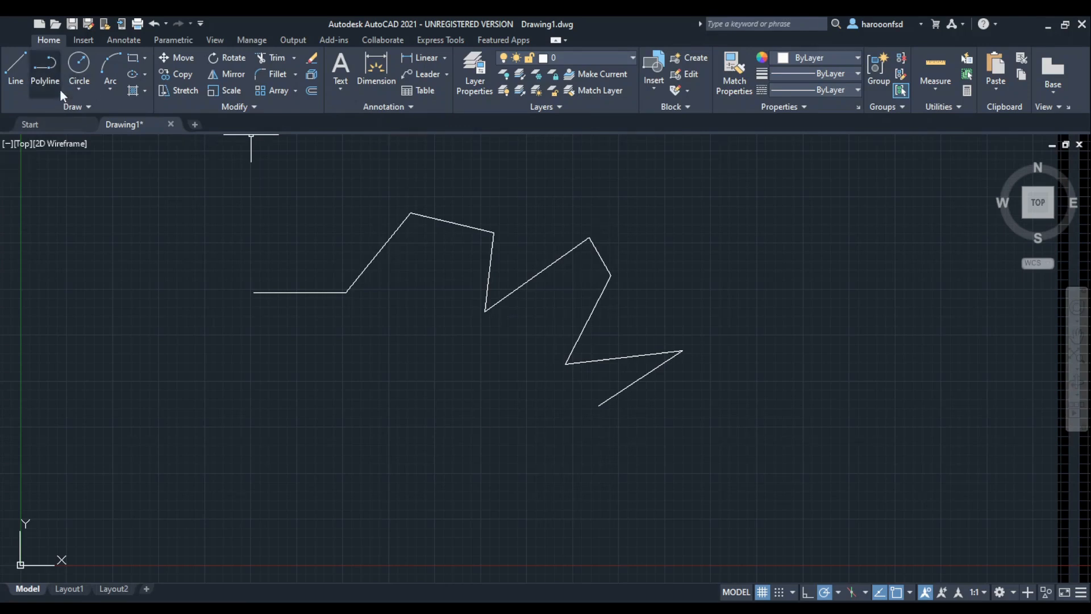
# Select the first four segments of the zigzag one at a time to examine them as separate objects, and clear the selection.
pyautogui.click(316, 293)
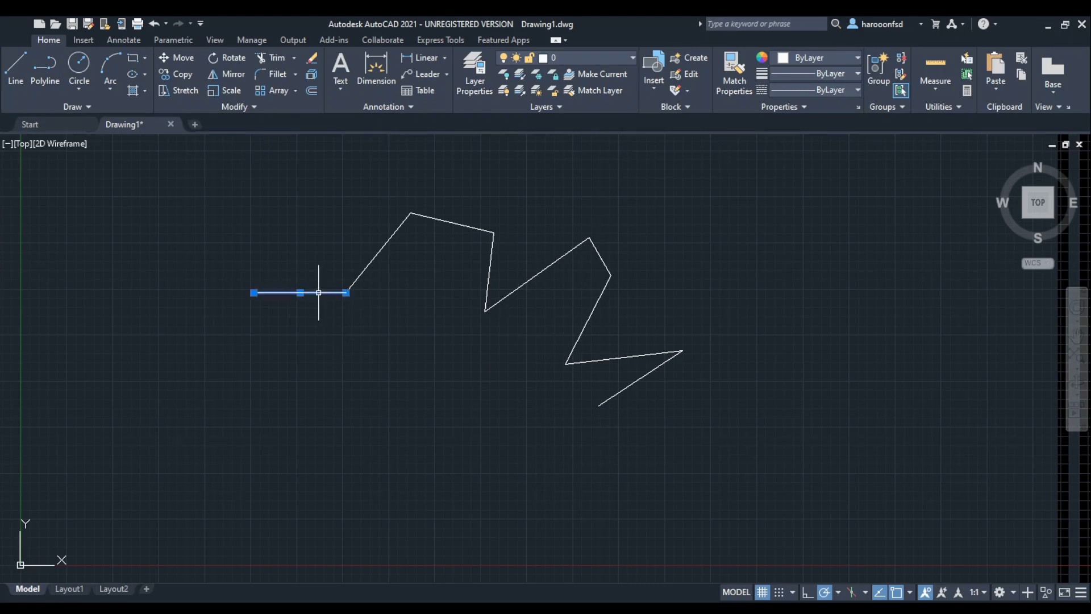
pyautogui.click(384, 244)
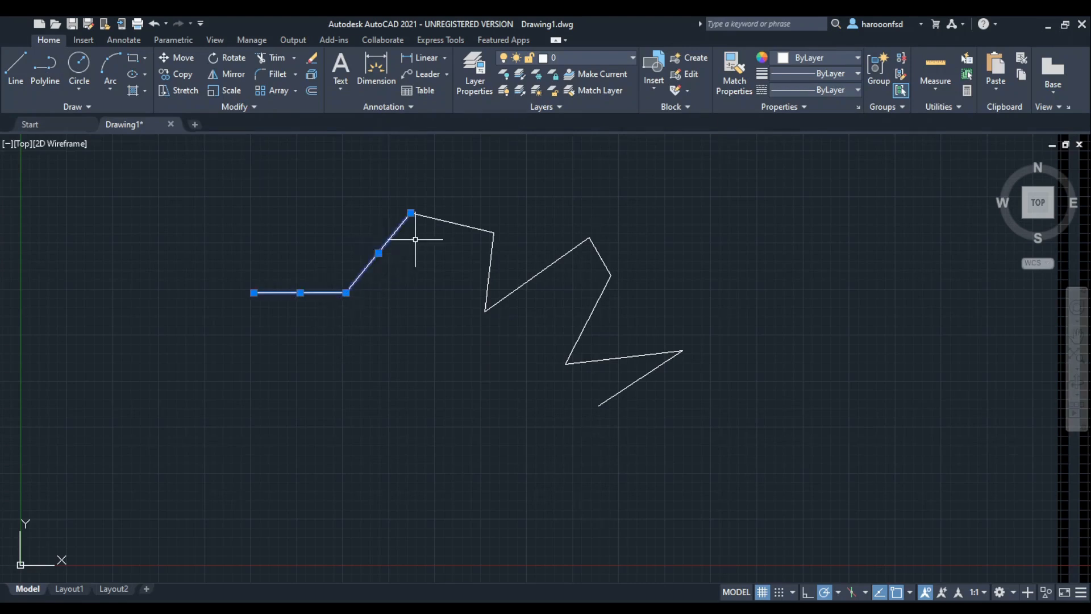
pyautogui.click(461, 222)
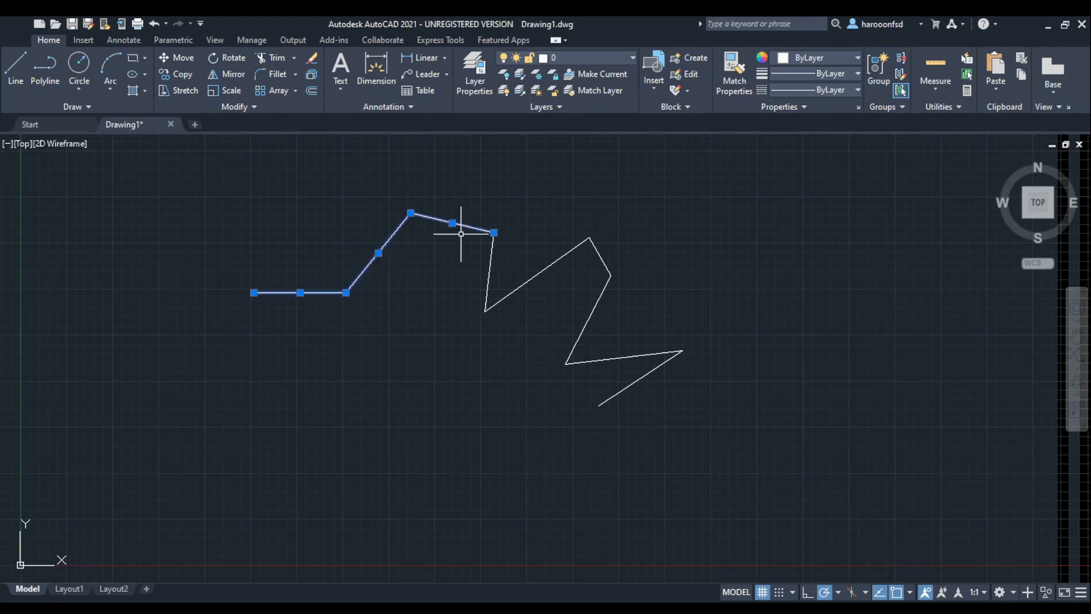
pyautogui.click(490, 268)
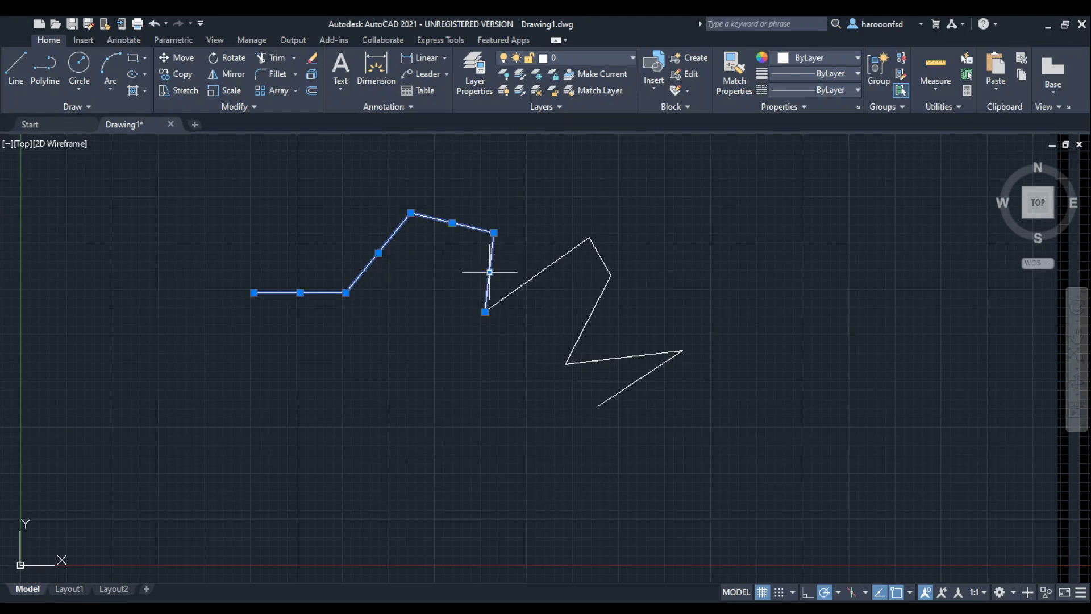
pyautogui.press('Escape')
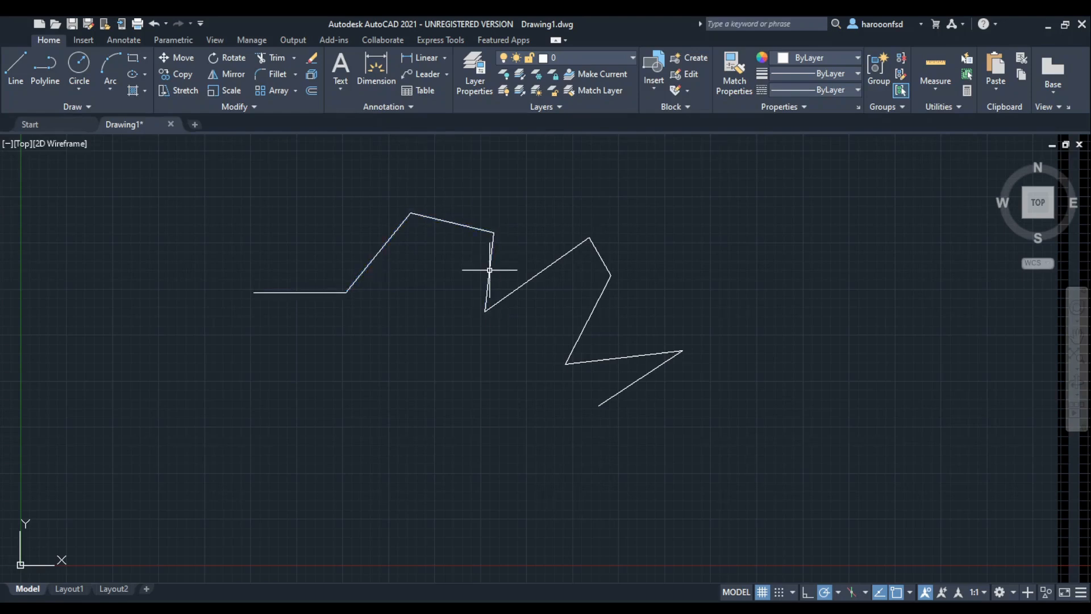
# Draw an open seven-segment polyline running below, beside and above the zigzag, and select it briefly to examine it as one object.
pyautogui.press('Return')
pyautogui.click(217, 432)
pyautogui.click(330, 432)
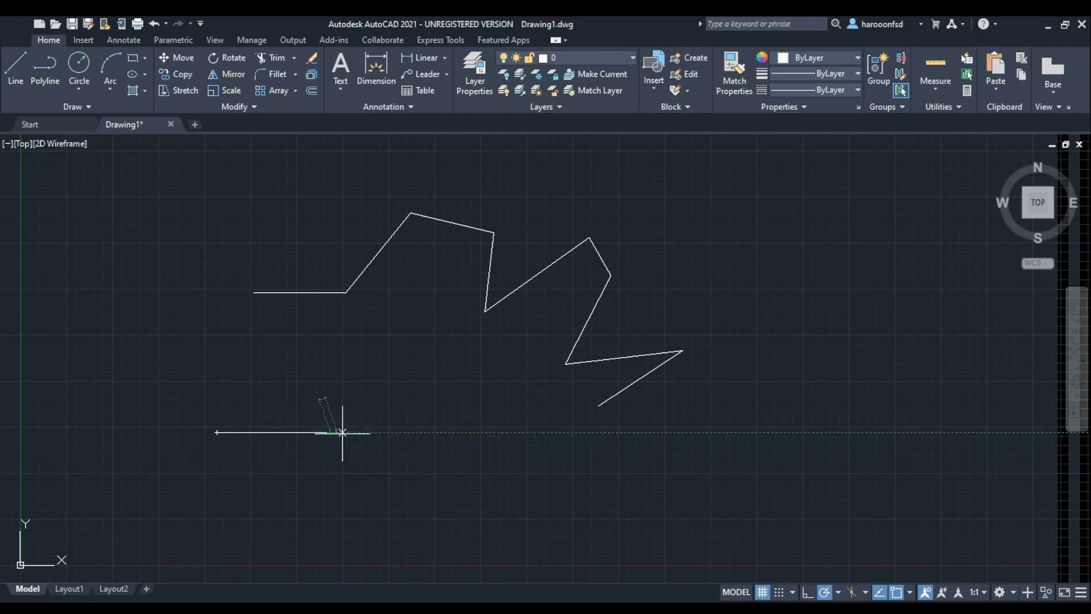
pyautogui.click(412, 486)
pyautogui.click(494, 441)
pyautogui.click(645, 475)
pyautogui.click(774, 425)
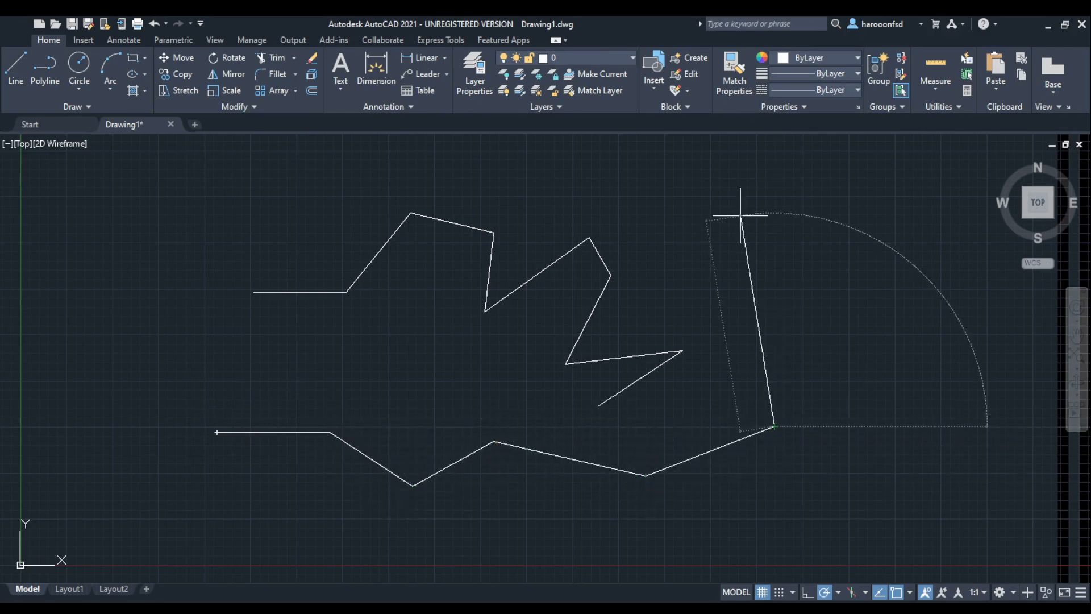
pyautogui.click(740, 213)
pyautogui.click(460, 158)
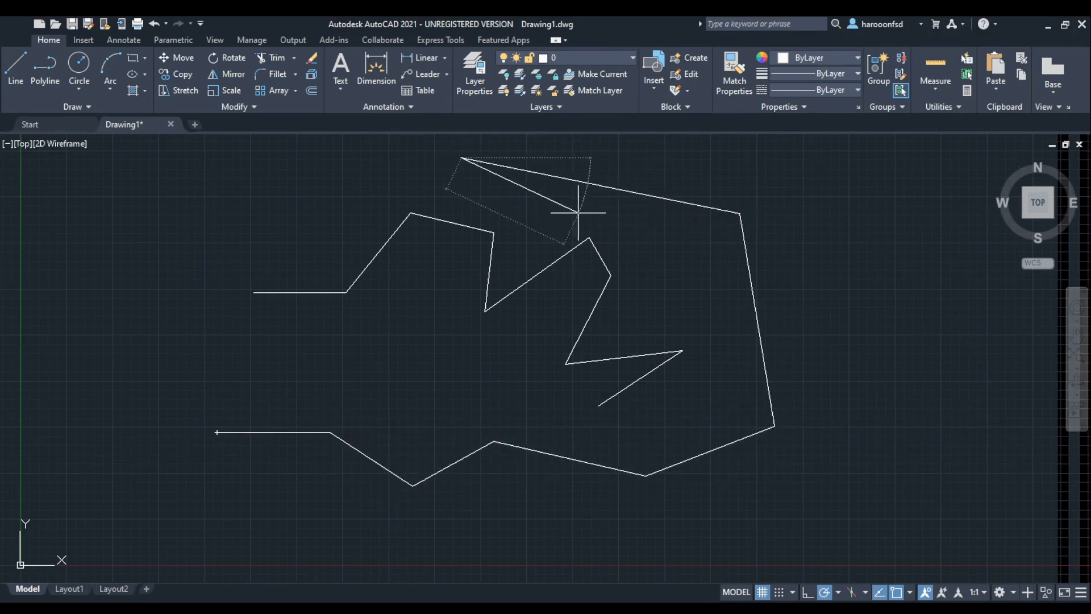
pyautogui.press('Return')
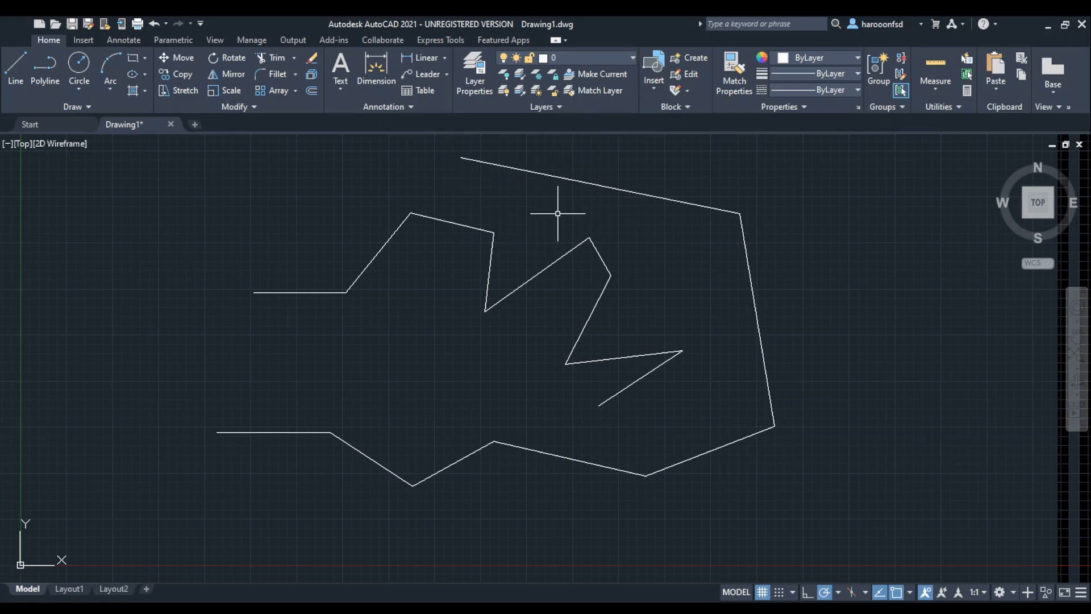
pyautogui.click(578, 180)
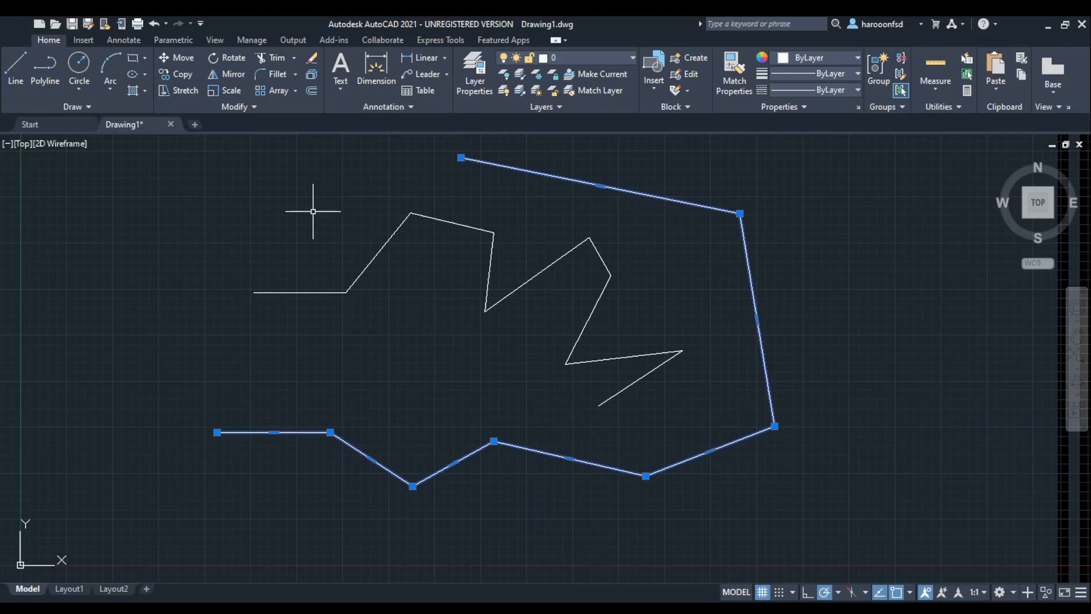
pyautogui.press('Escape')
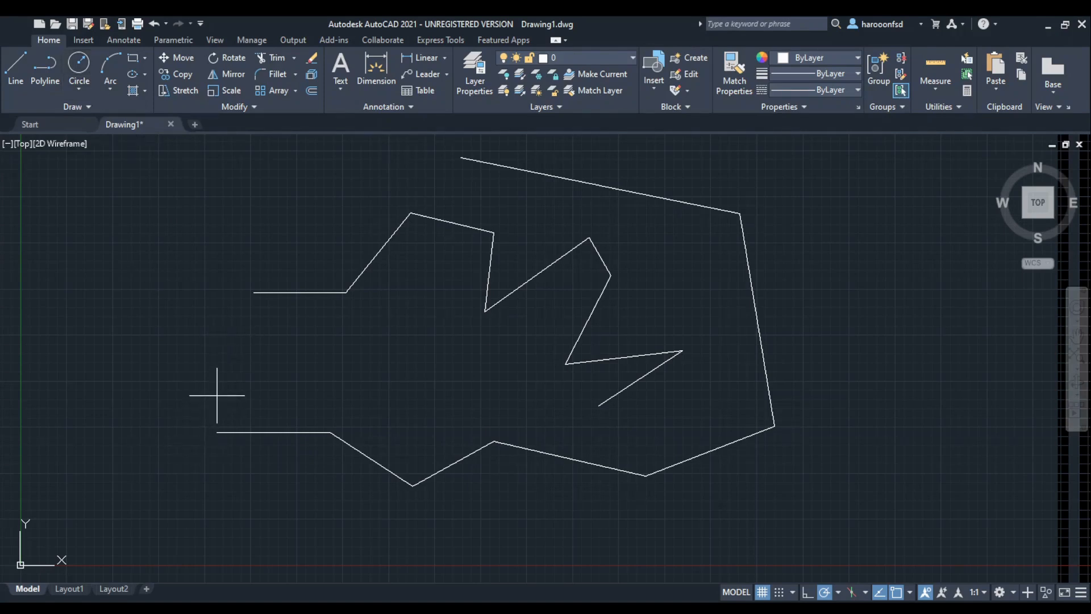
# Draw a circle by centre and radius that encloses the starting end of the polyline.
pyautogui.click(248, 395)
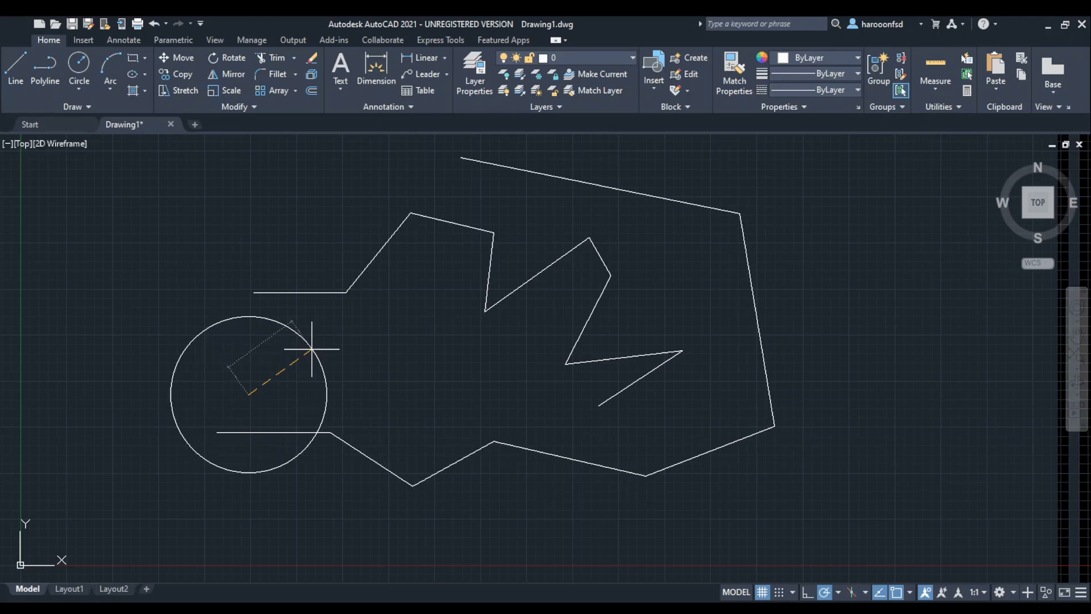
pyautogui.click(312, 349)
# Draw two separate rectangles side by side above the circle, the second slightly smaller and higher.
pyautogui.press('Return')
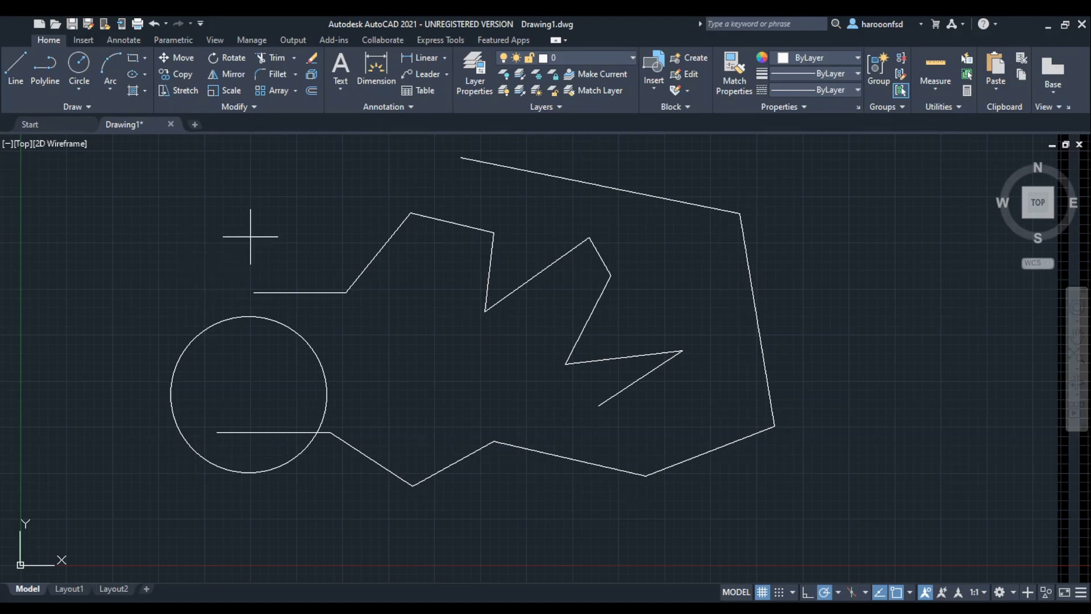
pyautogui.click(110, 194)
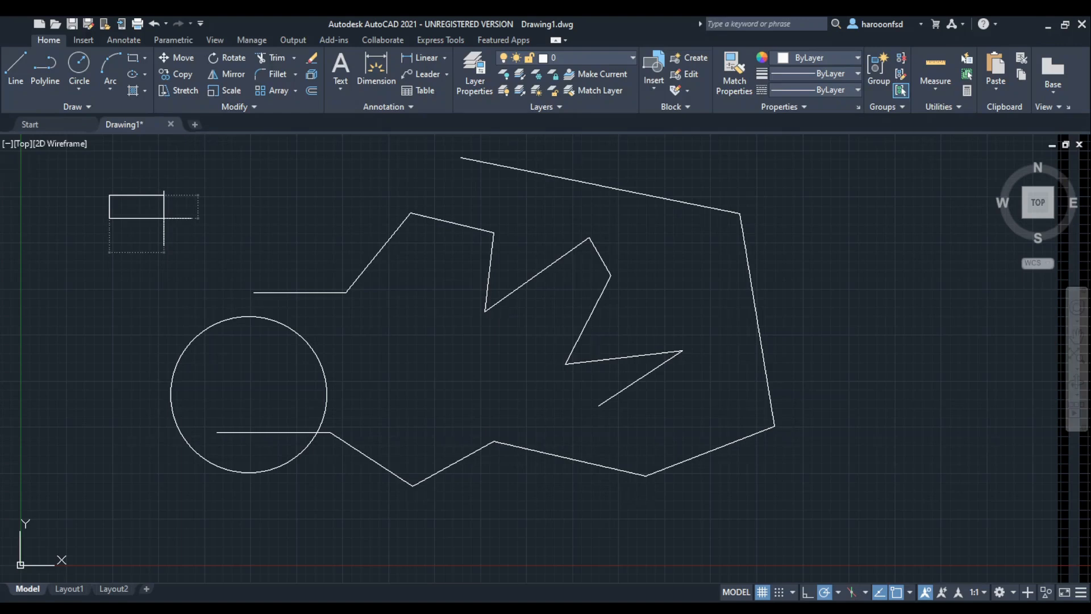
pyautogui.click(202, 258)
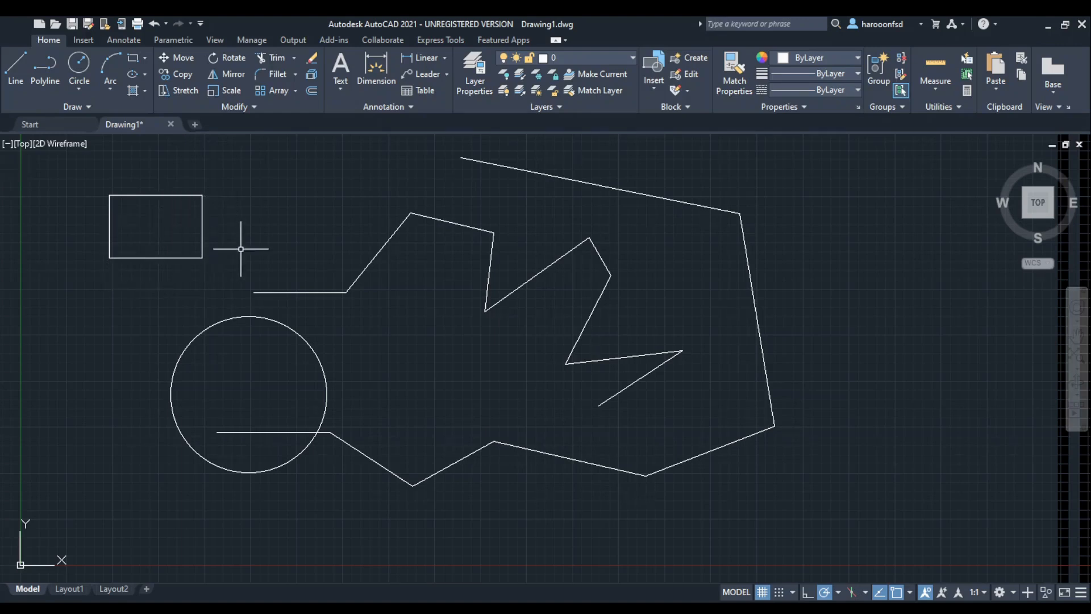
pyautogui.click(272, 232)
pyautogui.click(265, 174)
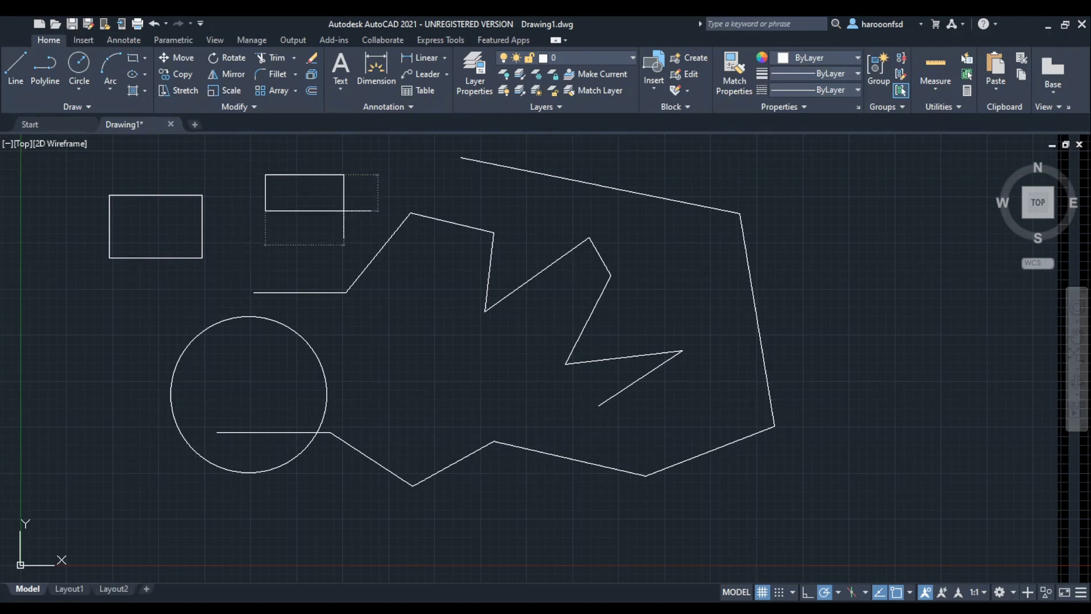
pyautogui.click(350, 231)
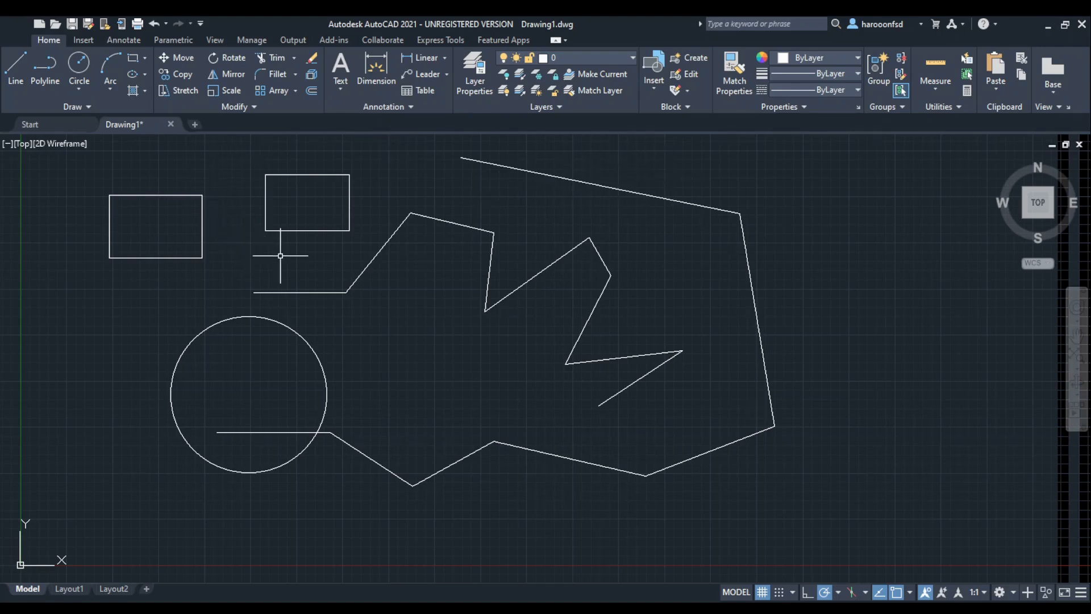
# Undo the creation of both rectangles, and redo both of them.
pyautogui.click(152, 25)
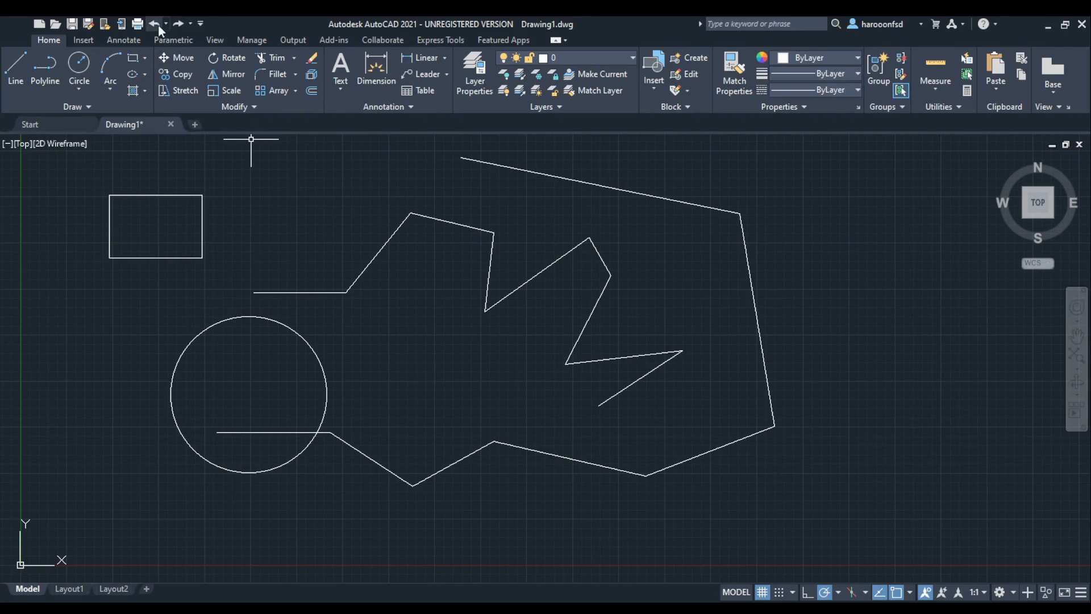
pyautogui.click(154, 23)
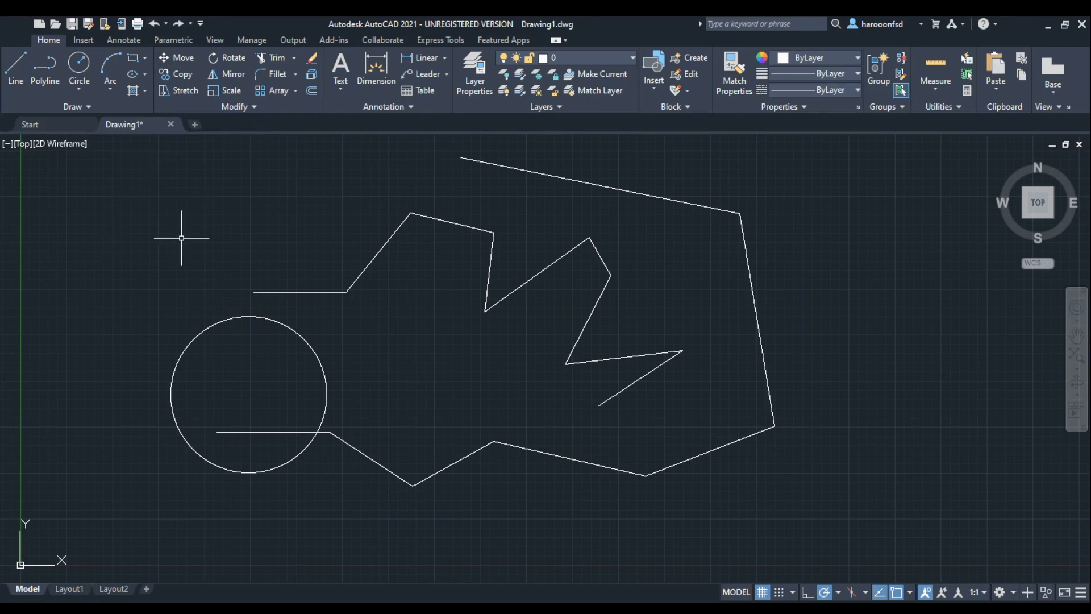
pyautogui.click(182, 25)
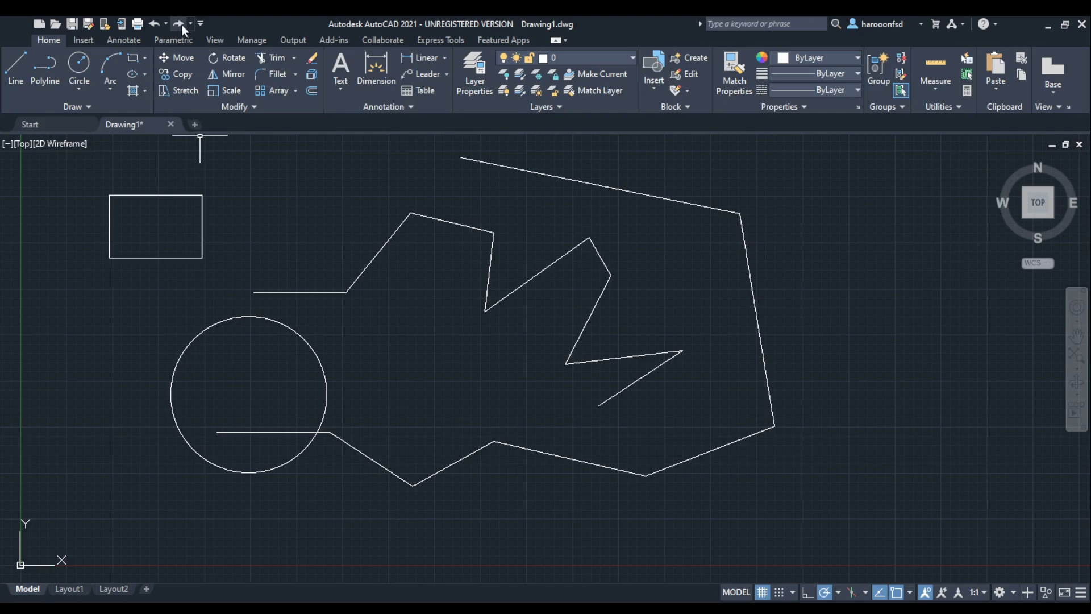
pyautogui.click(182, 25)
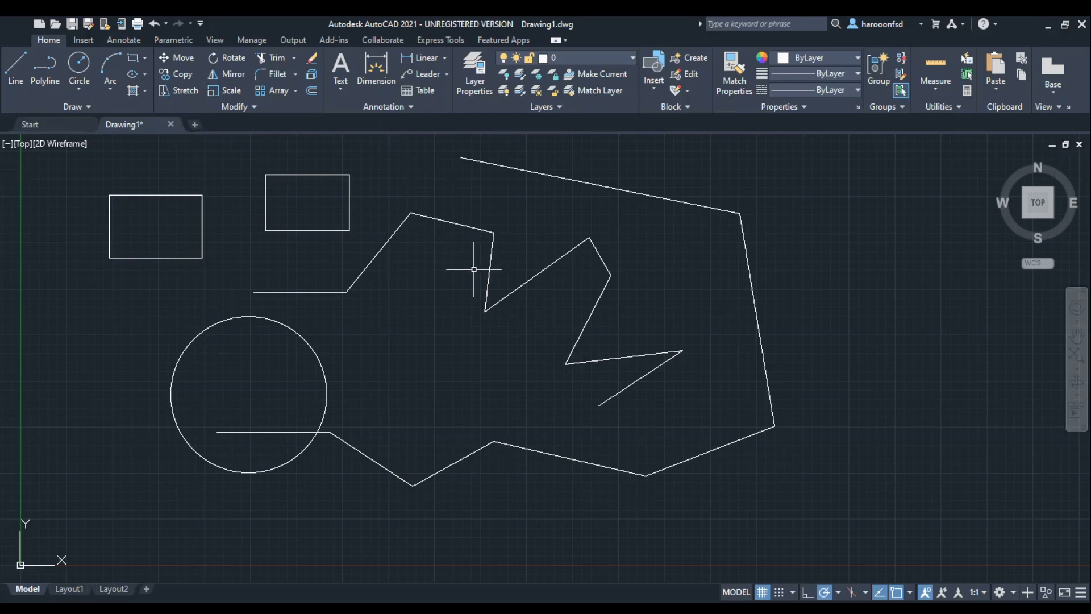
# Examine the drawn lines, polyline, circle and rectangles at several zoom levels.
pyautogui.scroll(-8, 474, 269)
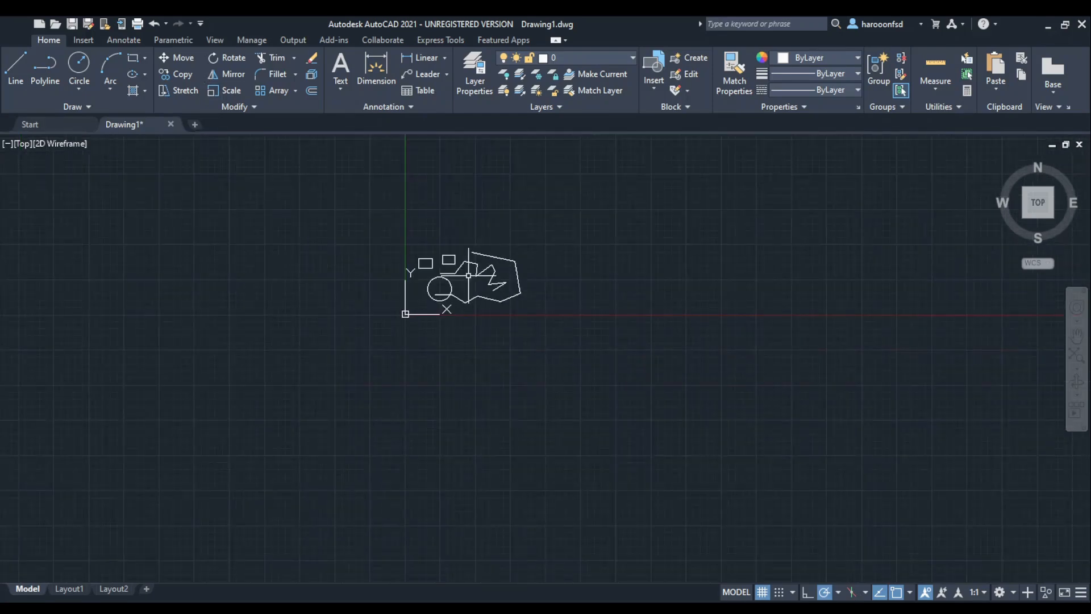
pyautogui.scroll(10, 459, 271)
pyautogui.scroll(-8, 457, 271)
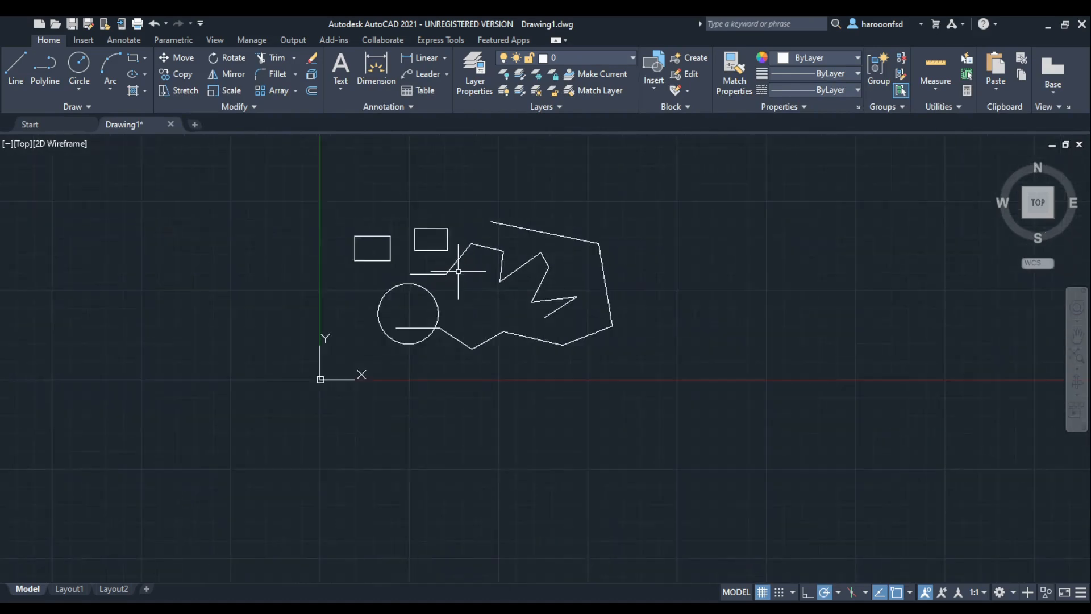
pyautogui.scroll(7, 458, 271)
pyautogui.scroll(-5, 458, 273)
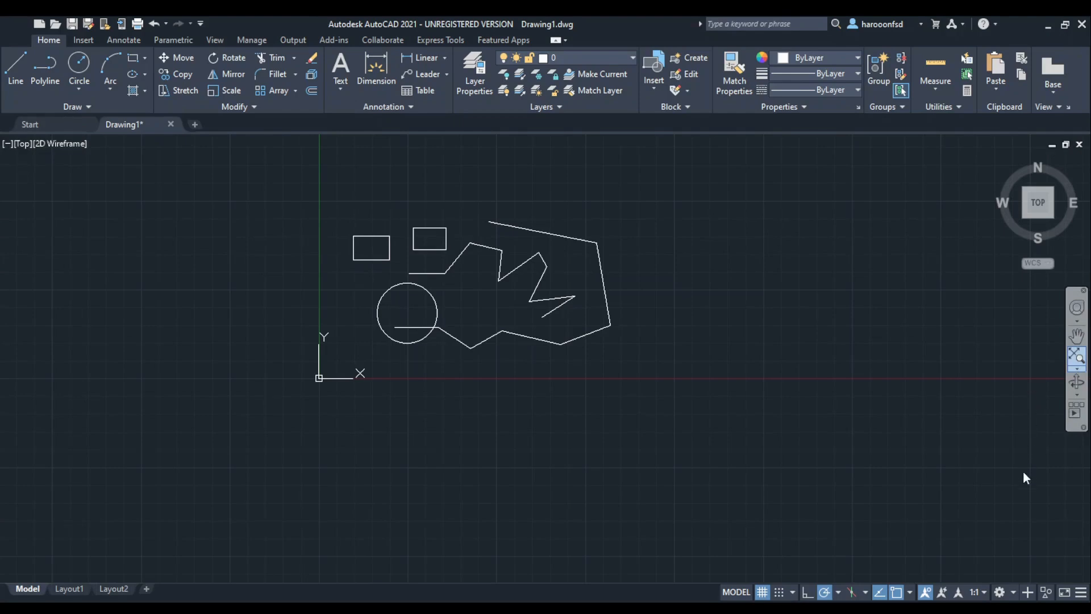
pyautogui.click(558, 279)
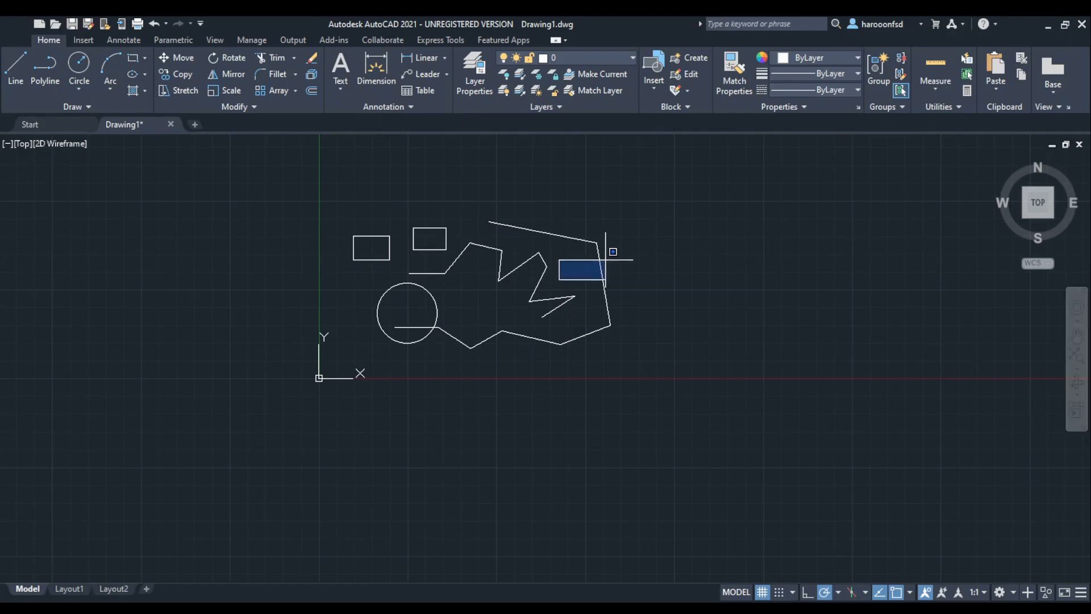
pyautogui.click(576, 271)
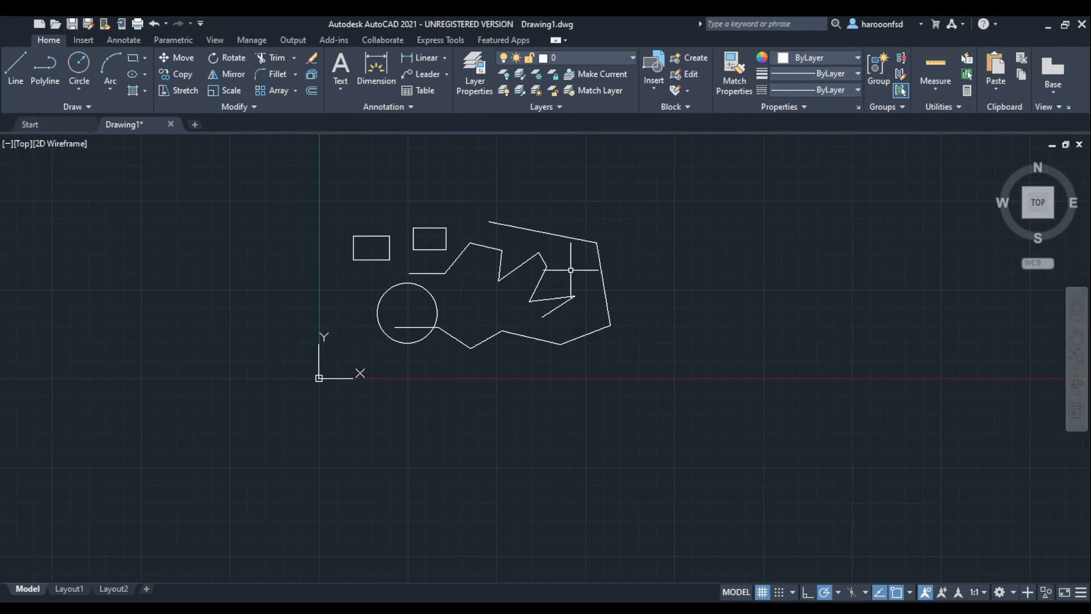
pyautogui.scroll(8, 500, 232)
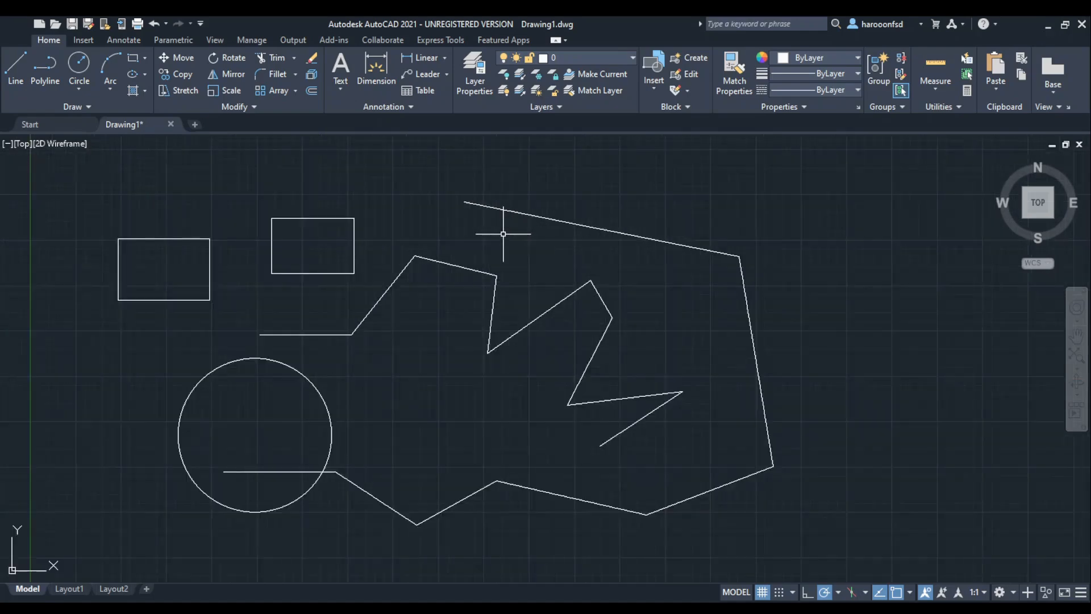
# Inspect the whole drawing from far and near, ending with a close view of the circle around the polyline's starting end.
pyautogui.scroll(-5, 502, 233)
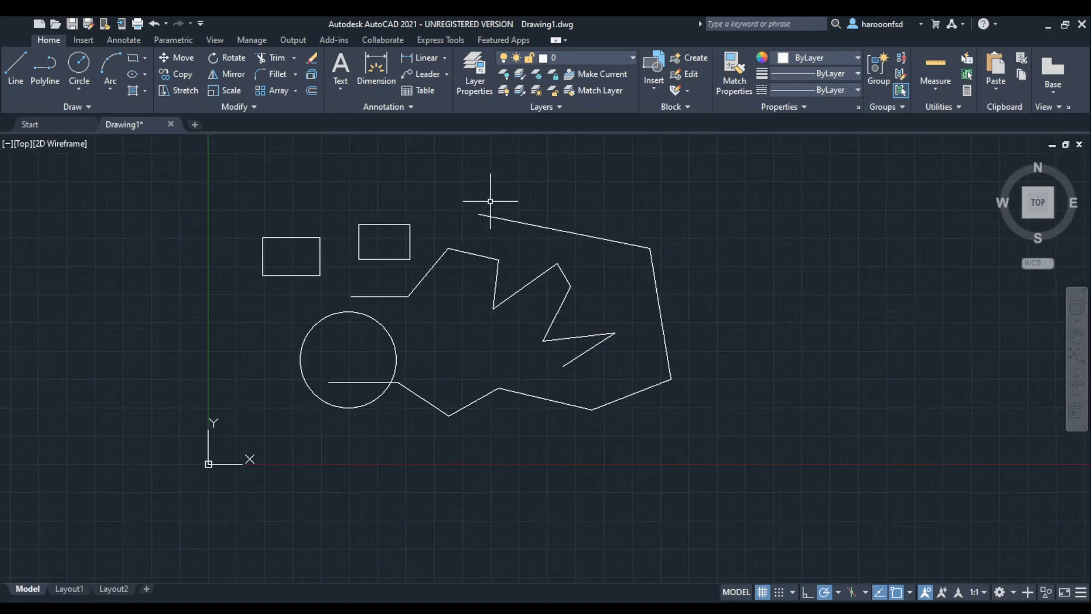
pyautogui.scroll(5, 482, 217)
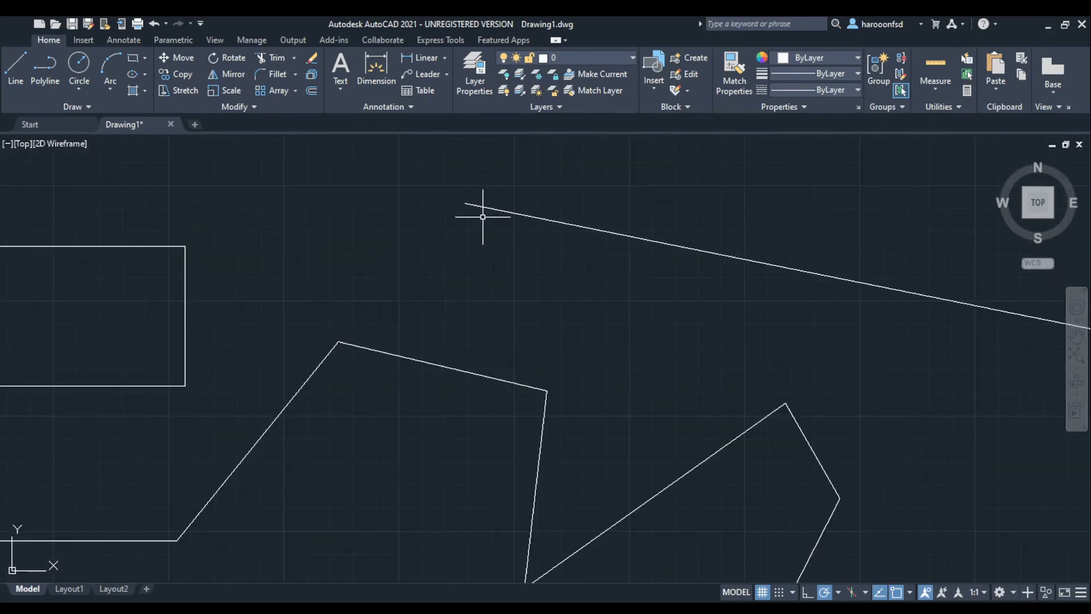
pyautogui.scroll(-8, 531, 228)
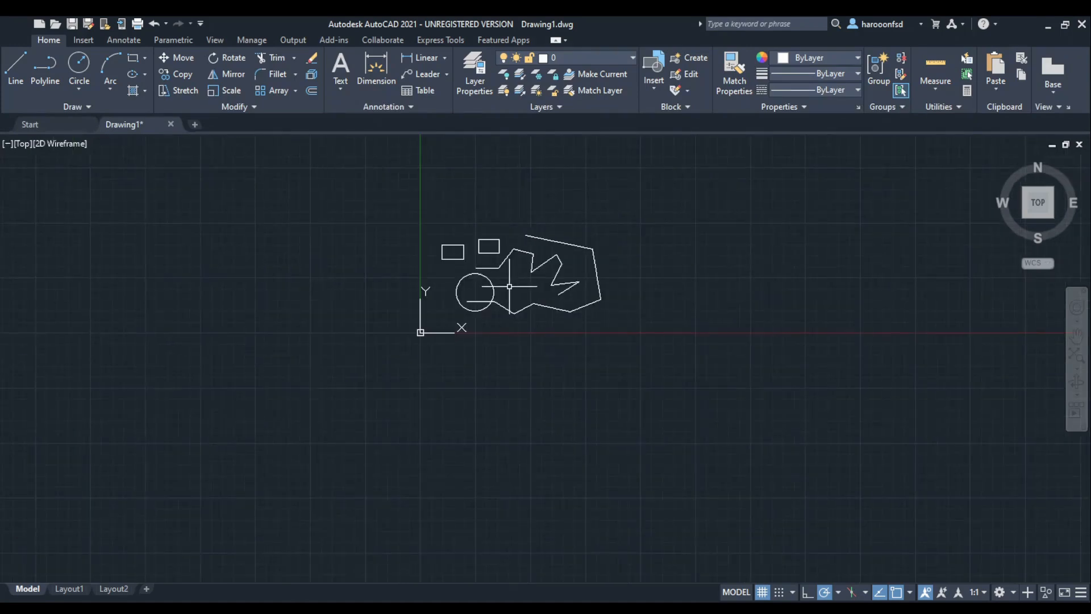
pyautogui.moveTo(510, 286)
pyautogui.mouseDown(button='middle')
pyautogui.moveTo(620, 257)
pyautogui.moveTo(595, 307)
pyautogui.mouseUp(button='middle')
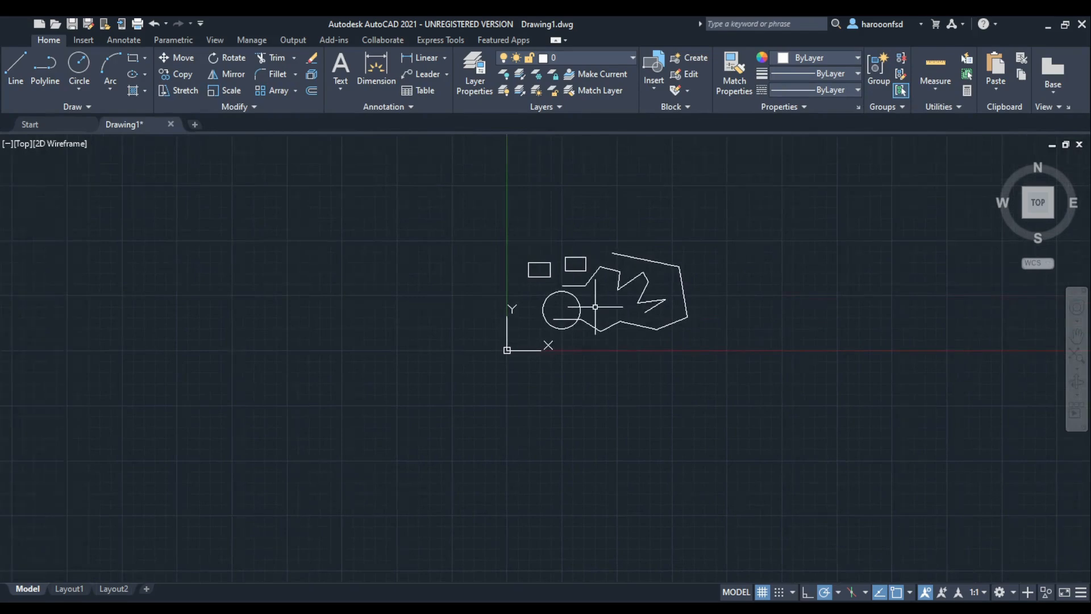
pyautogui.scroll(10, 595, 307)
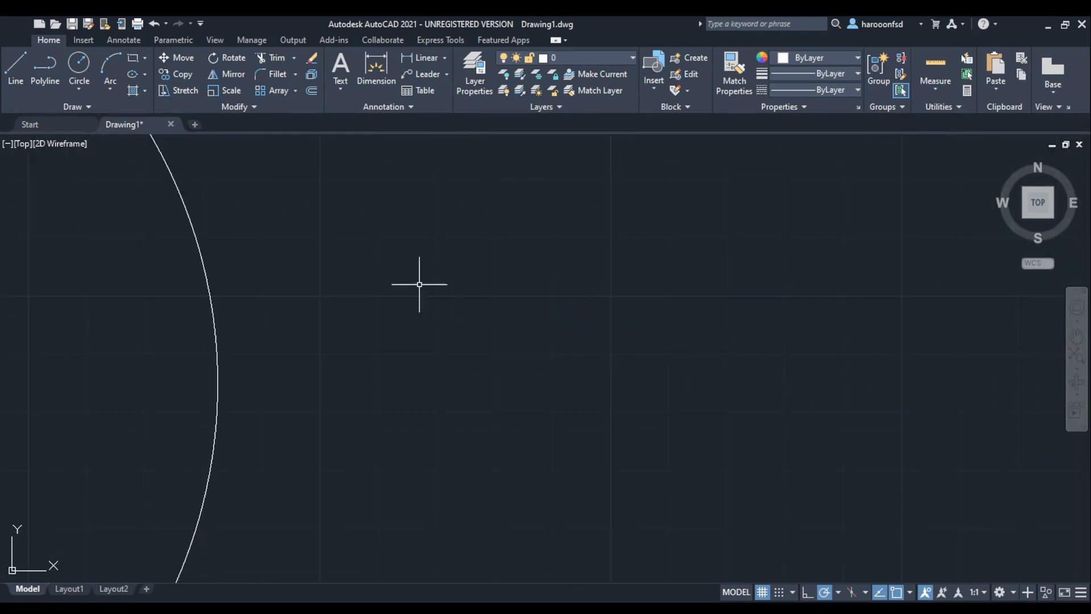
pyautogui.scroll(-2, 215, 287)
pyautogui.moveTo(208, 289); pyautogui.dragTo(1086, 373, button='middle')
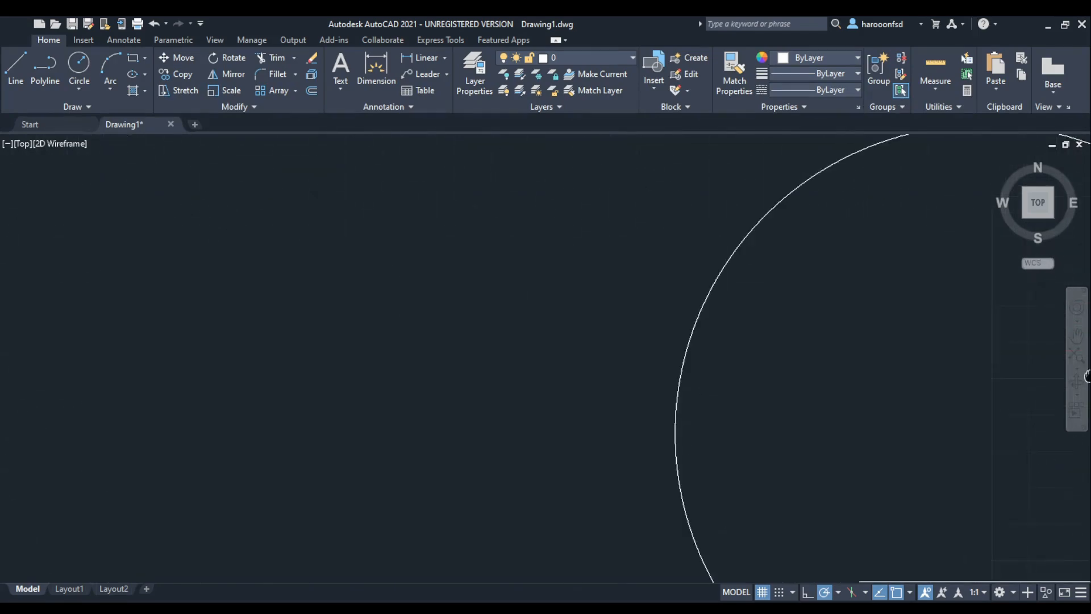
pyautogui.moveTo(908, 368)
pyautogui.mouseDown(button='middle')
pyautogui.moveTo(464, 309)
pyautogui.moveTo(441, 404)
pyautogui.moveTo(510, 257)
pyautogui.moveTo(453, 322)
pyautogui.mouseUp(button='middle')
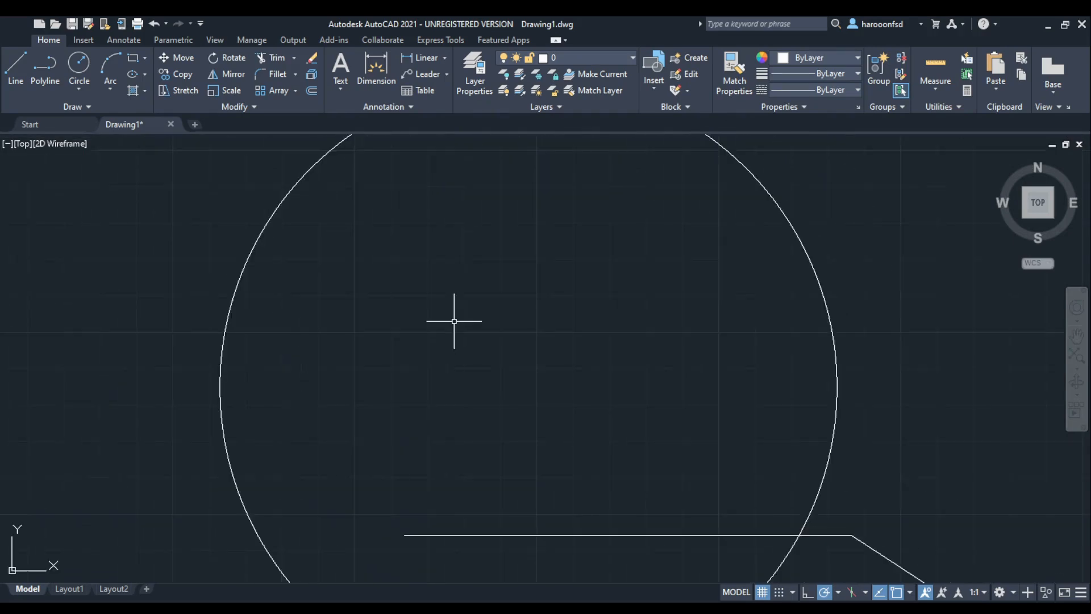
pyautogui.scroll(-2, 492, 304)
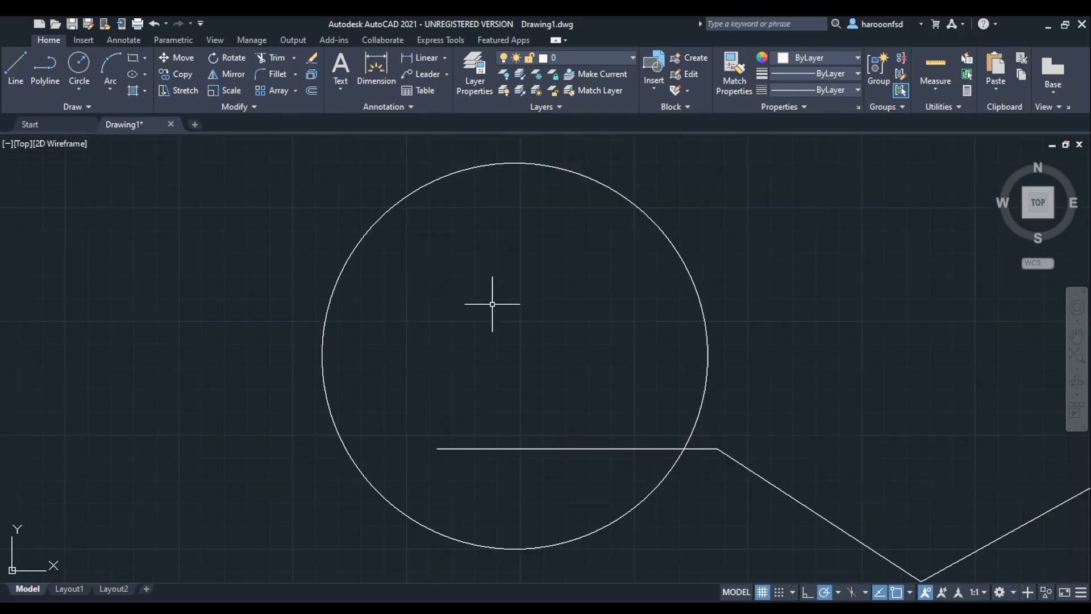
pyautogui.moveTo(492, 303)
pyautogui.mouseDown(button='middle')
pyautogui.moveTo(677, 299)
pyautogui.moveTo(453, 308)
pyautogui.mouseUp(button='middle')
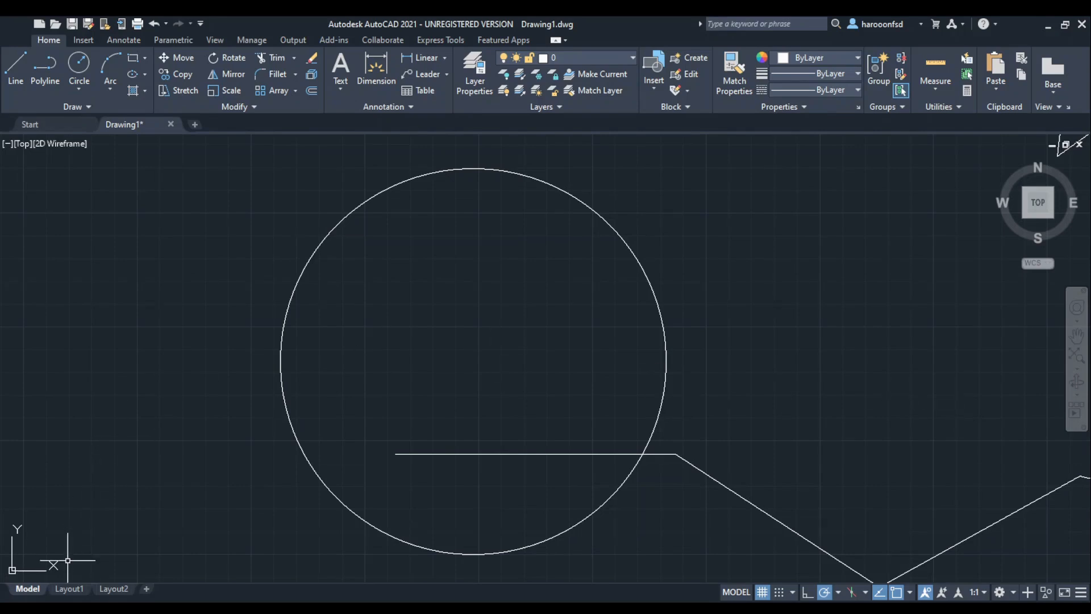
pyautogui.click(227, 606)
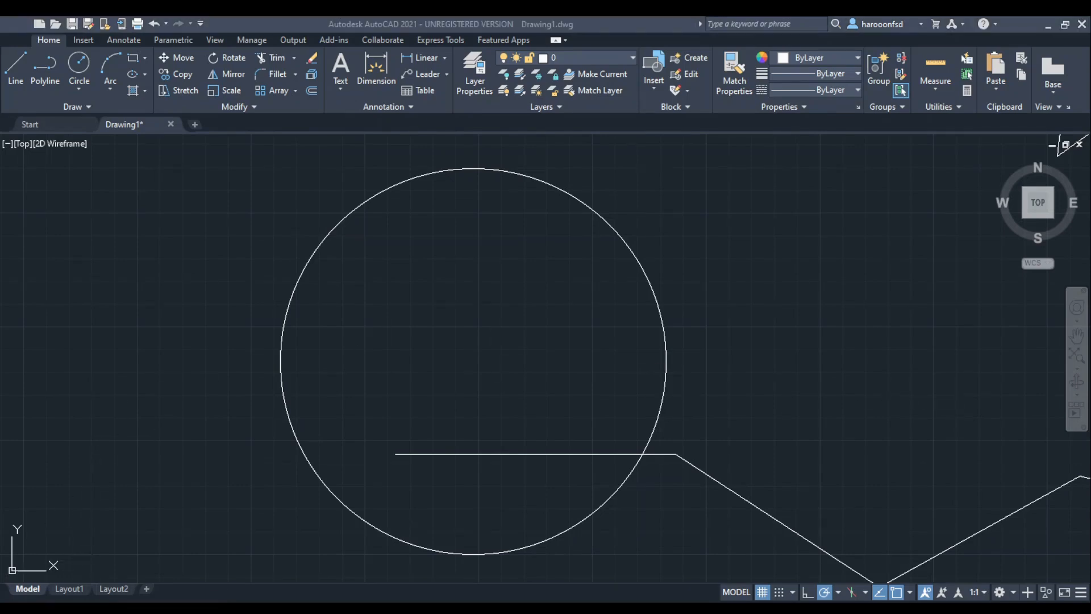